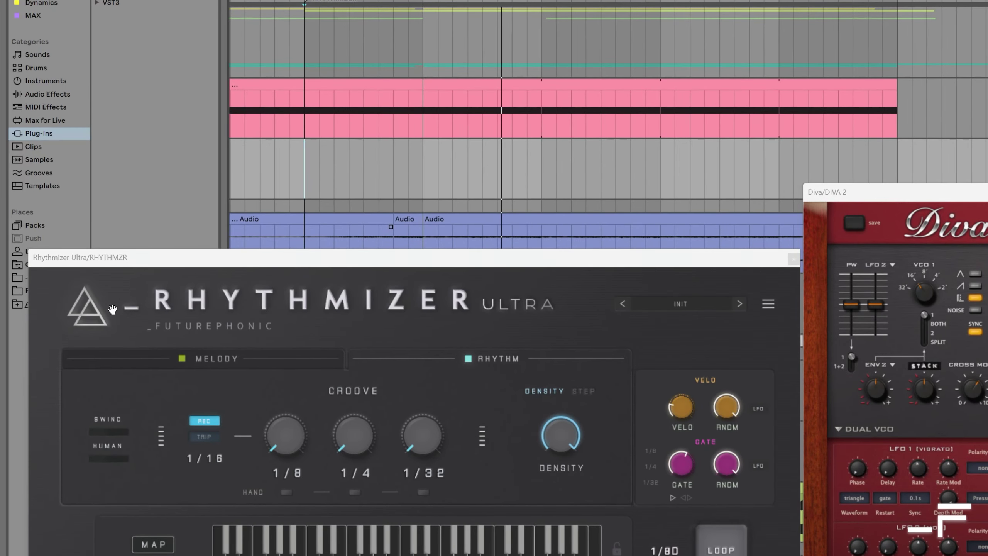
# - Export Rhythmizer Ultra's generated MIDI onto empty arrangement tracks and into the MIDI Files folder
pyautogui.moveTo(286, 193); pyautogui.dragTo(309, 181)
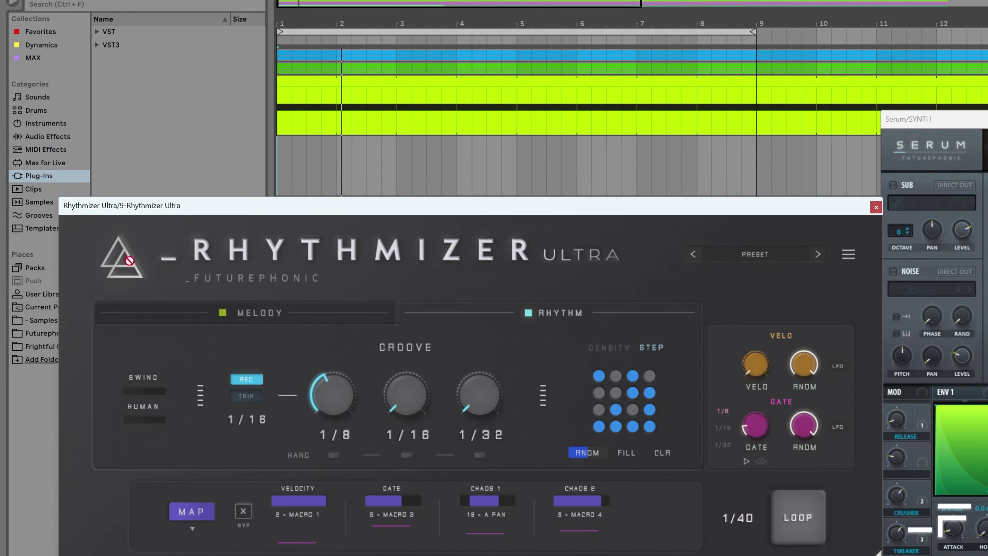
pyautogui.moveTo(129, 260); pyautogui.dragTo(283, 177)
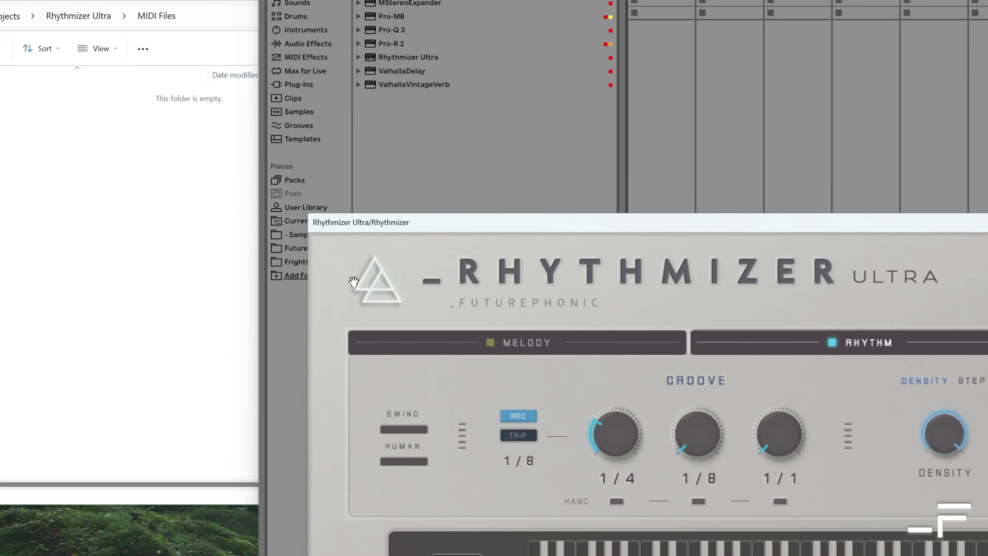
pyautogui.moveTo(354, 282); pyautogui.dragTo(65, 155)
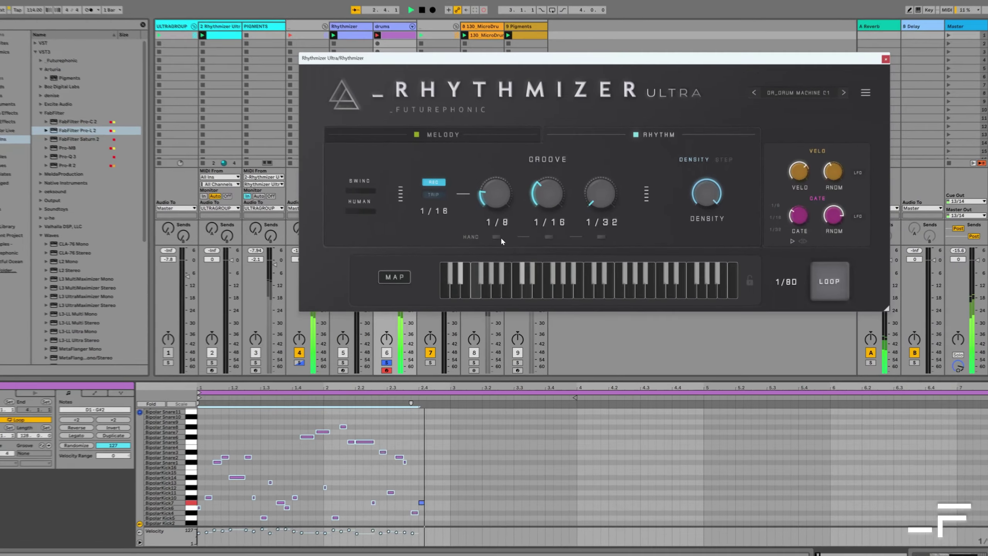
# - Enable Hang for the 1/8 and 1/16 grooves of the DR_DRUM MACHINE C1 preset
pyautogui.click(498, 237)
pyautogui.click(549, 237)
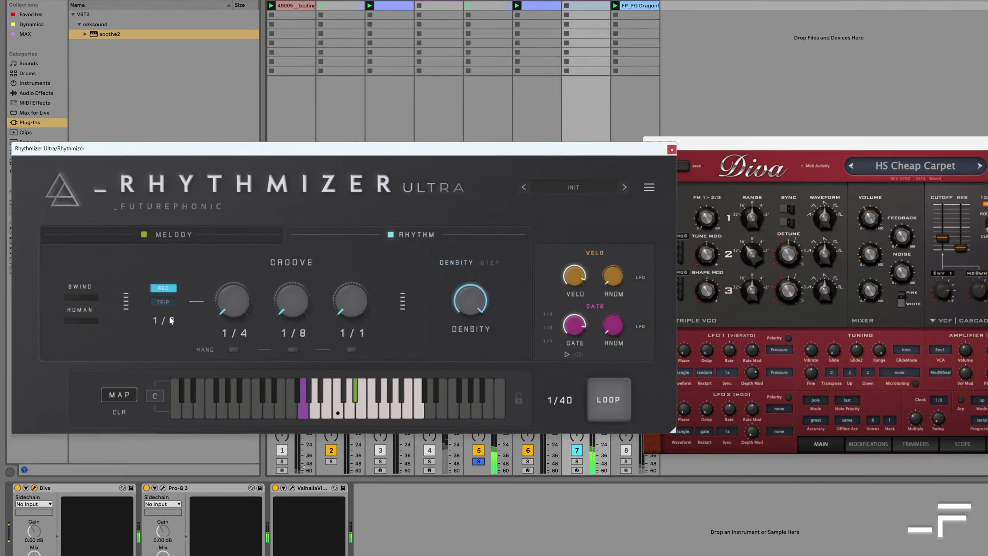
# - Set the base rhythm rate to 4/1 and unsolo track 5
pyautogui.moveTo(171, 320); pyautogui.dragTo(176, 289)
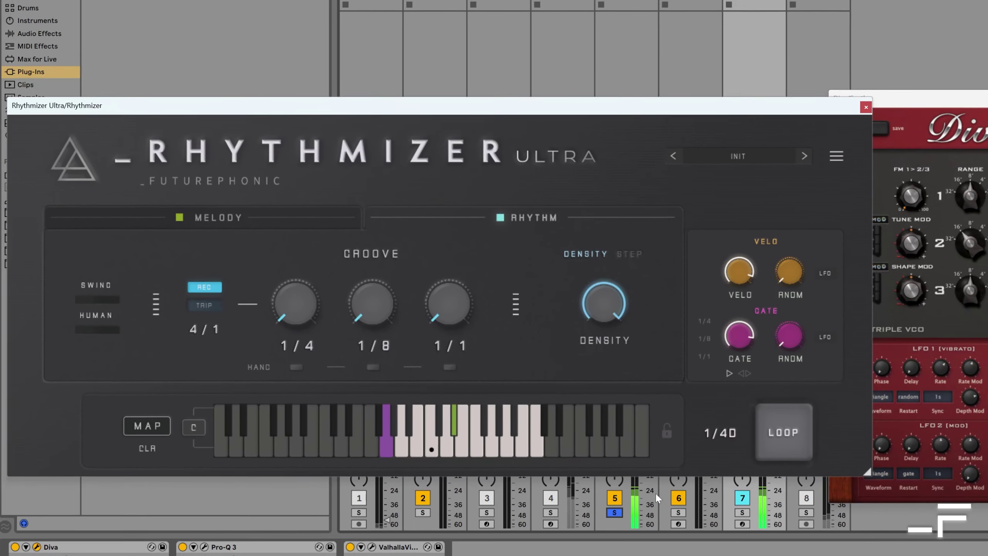
pyautogui.click(615, 513)
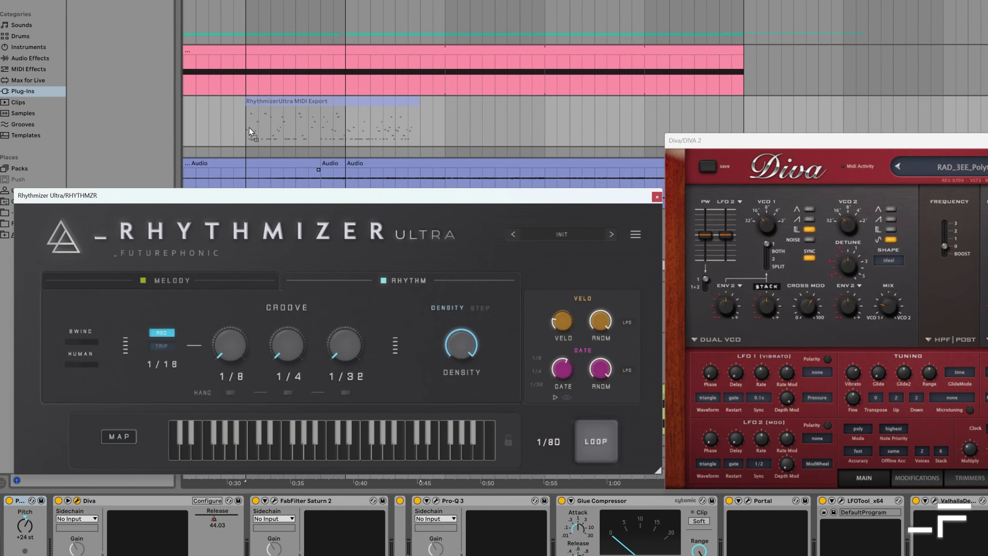
# - Place the RhythmizerUltra MIDI Export clip on the empty track above the Audio track at both insert points
pyautogui.moveTo(249, 127); pyautogui.dragTo(248, 126)
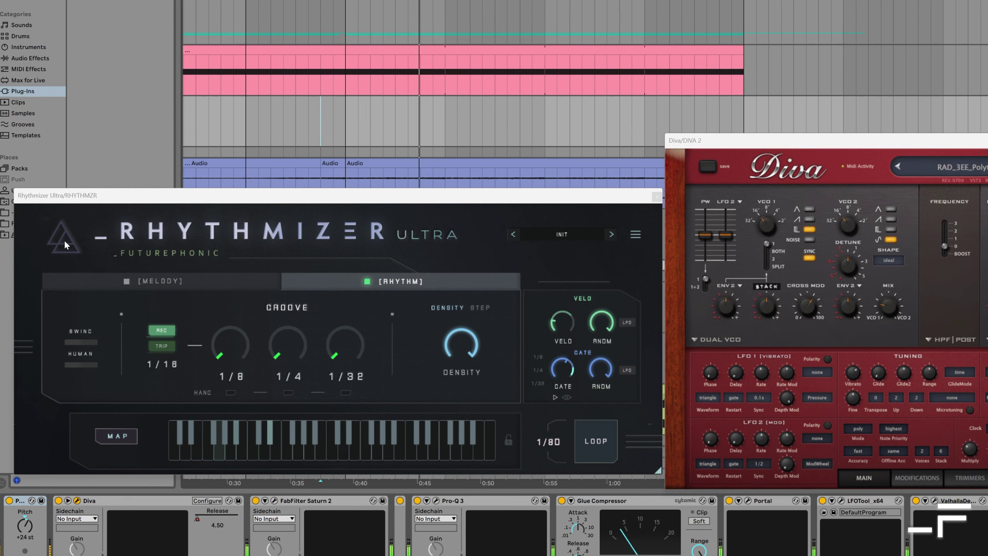
pyautogui.moveTo(64, 239); pyautogui.dragTo(322, 121)
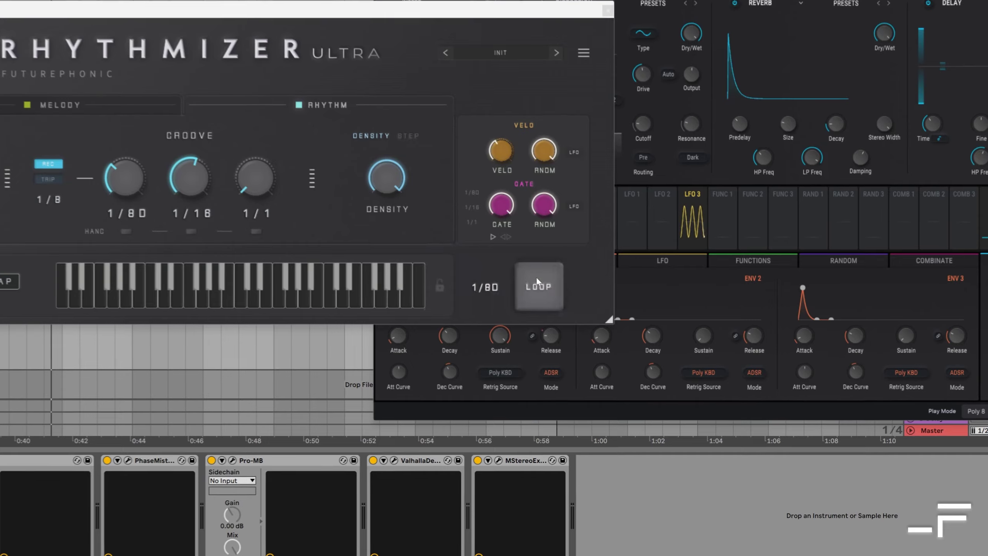
# - Trigger the pattern loop and bring the generated MIDI into the arrangement
pyautogui.rightClick(570, 296)
pyautogui.click(554, 280)
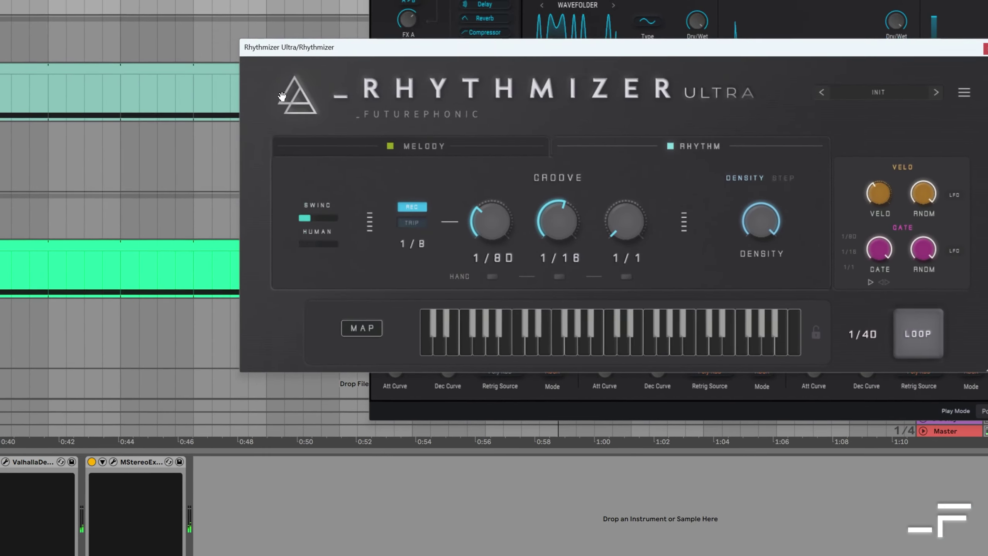
pyautogui.moveTo(282, 96); pyautogui.dragTo(1, 345)
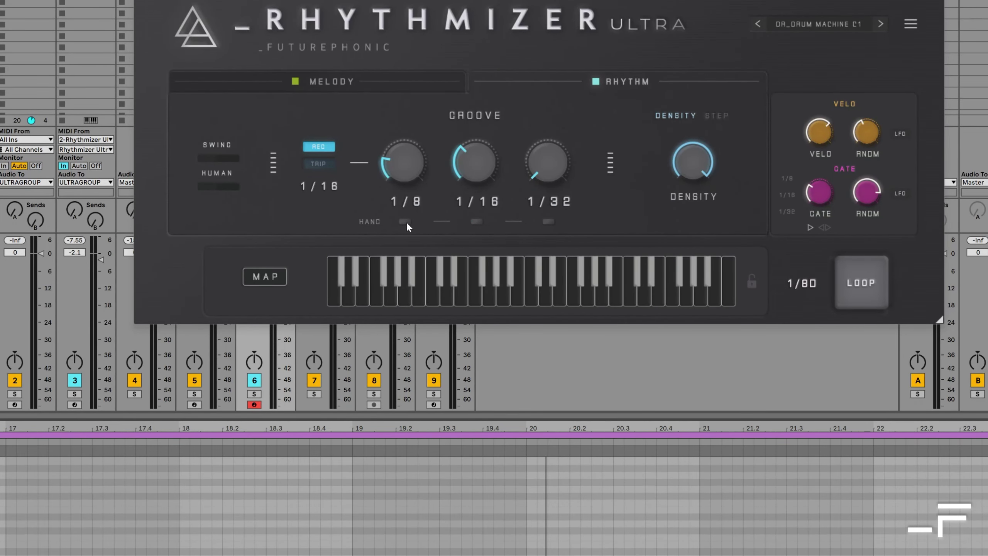
# - Start playback and mute the ULTRAGROUP track
pyautogui.press('space')
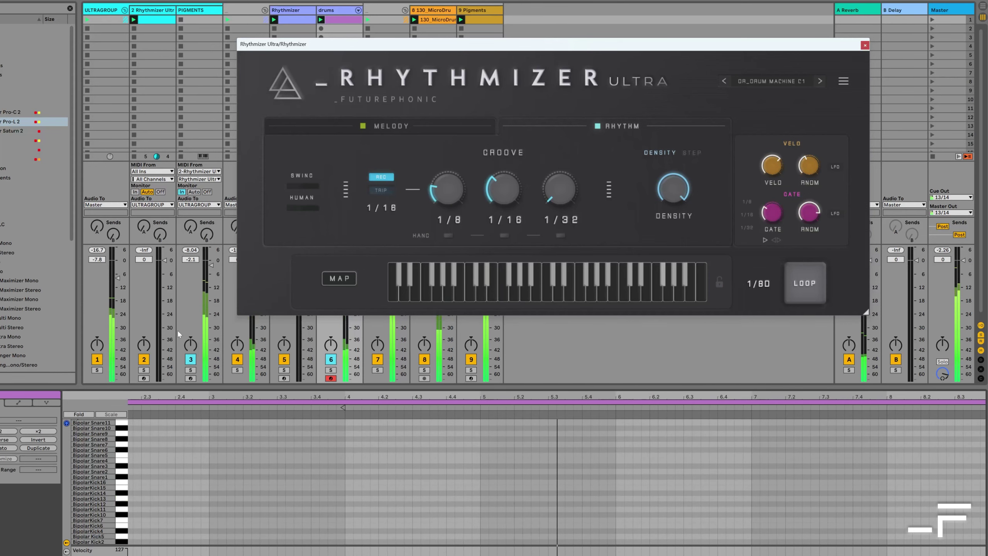
pyautogui.click(97, 359)
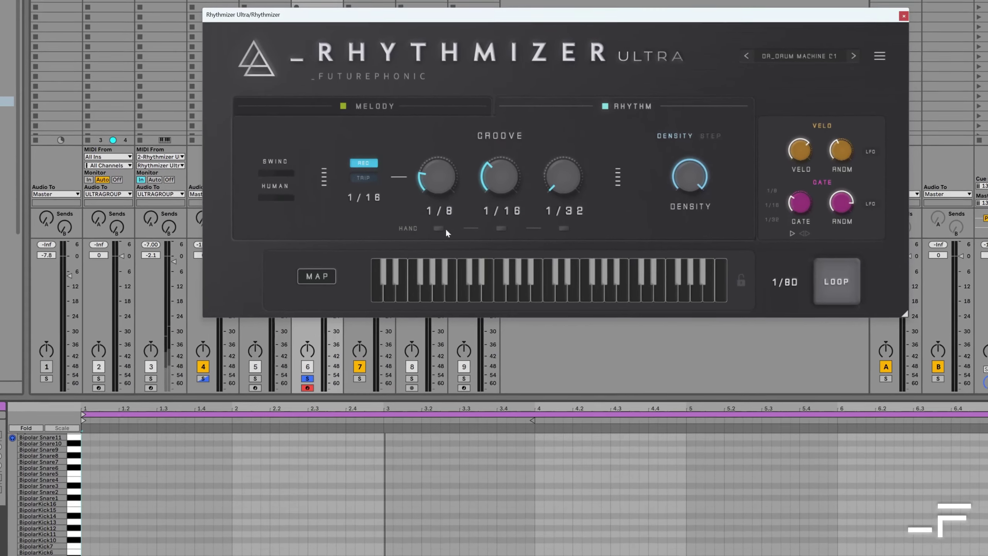
pyautogui.click(439, 228)
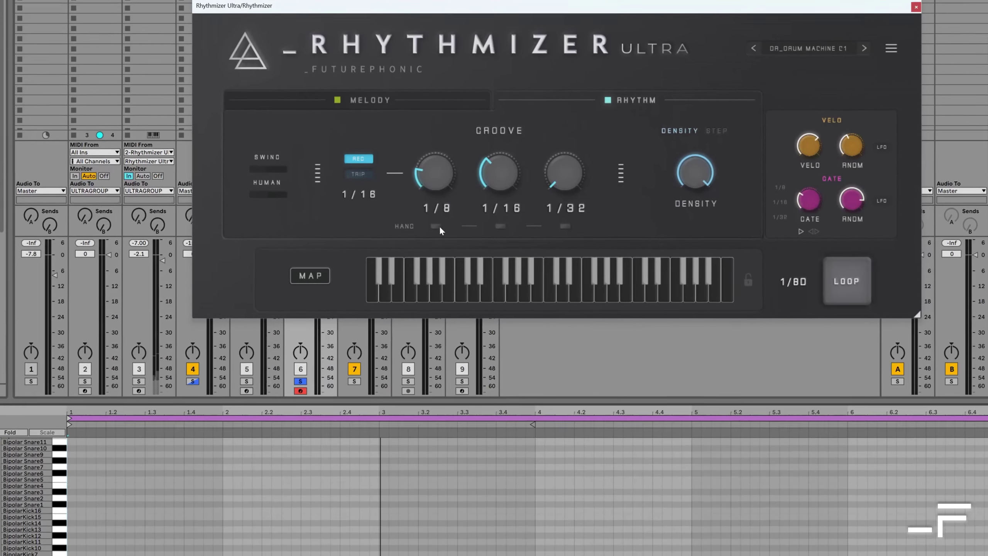
pyautogui.click(501, 228)
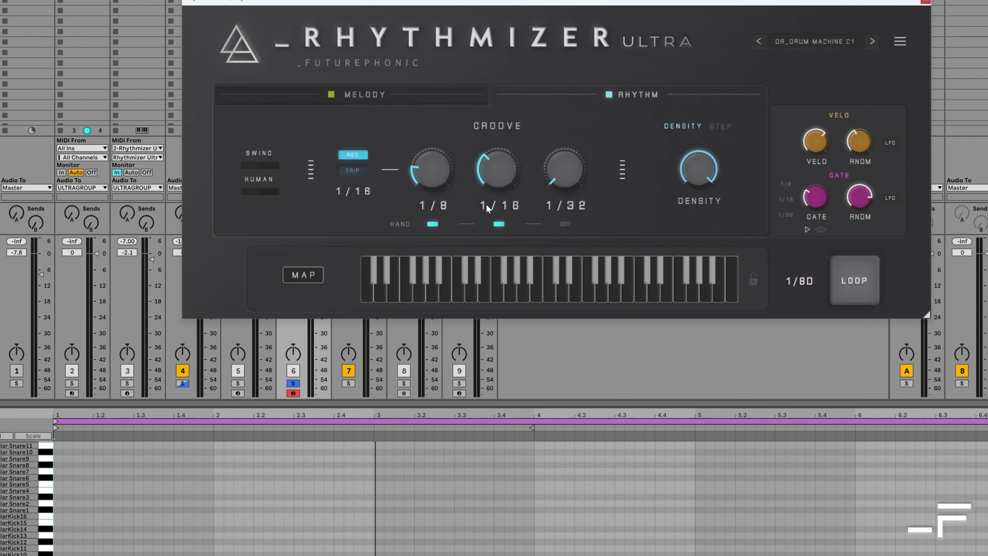
pyautogui.click(500, 225)
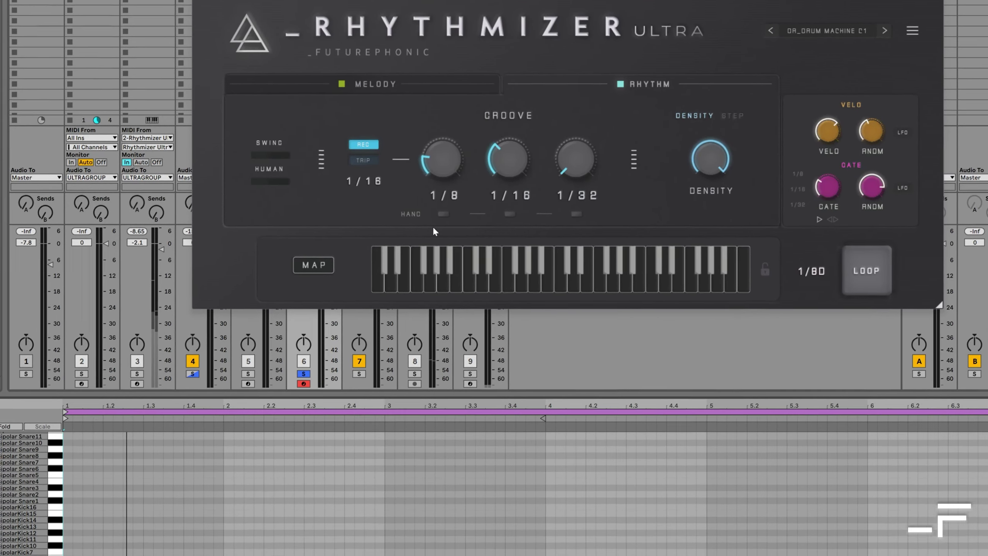
# - Record the soloed drums with Hang enabled on the 1/8 and 1/16 grooves, and unsolo the drums track
pyautogui.press('space')
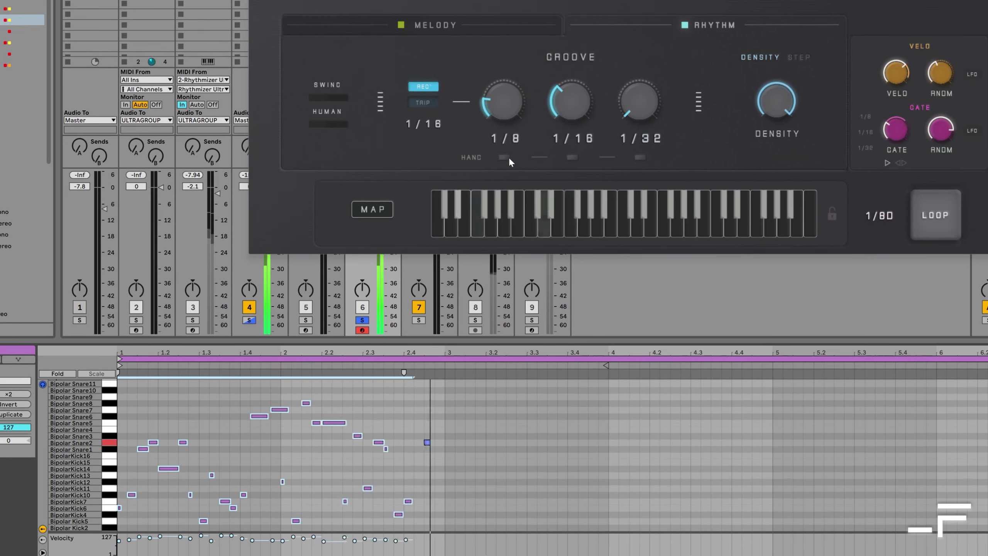
pyautogui.click(506, 157)
pyautogui.click(572, 157)
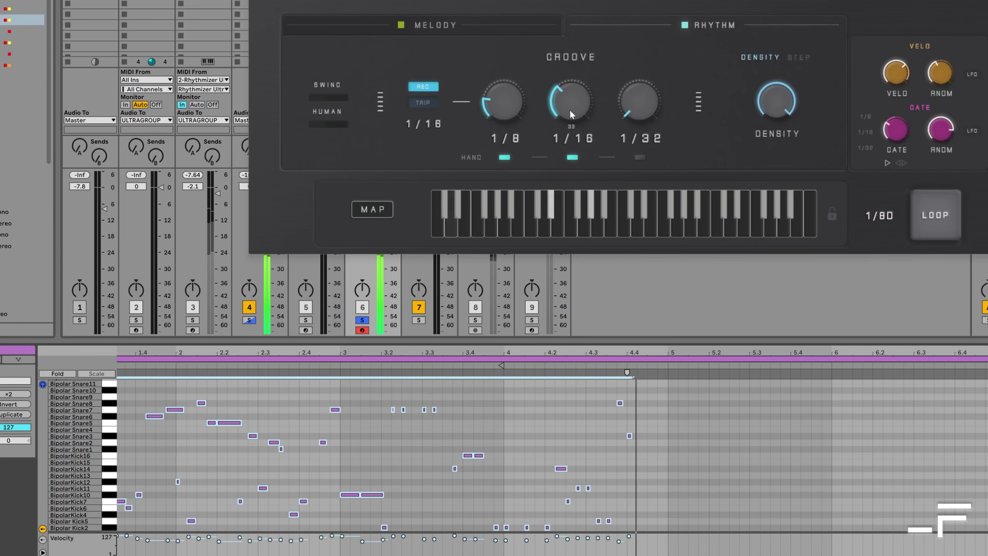
pyautogui.click(362, 320)
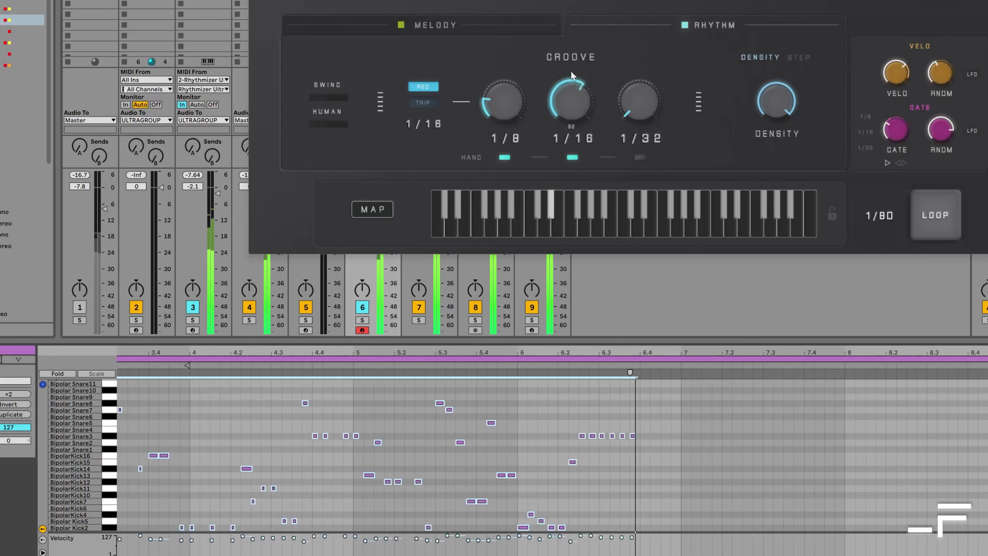
# - Adjust the 1/16 groove amount to a low setting and unmute the ULTRAGROUP track
pyautogui.moveTo(571, 88); pyautogui.dragTo(566, 163)
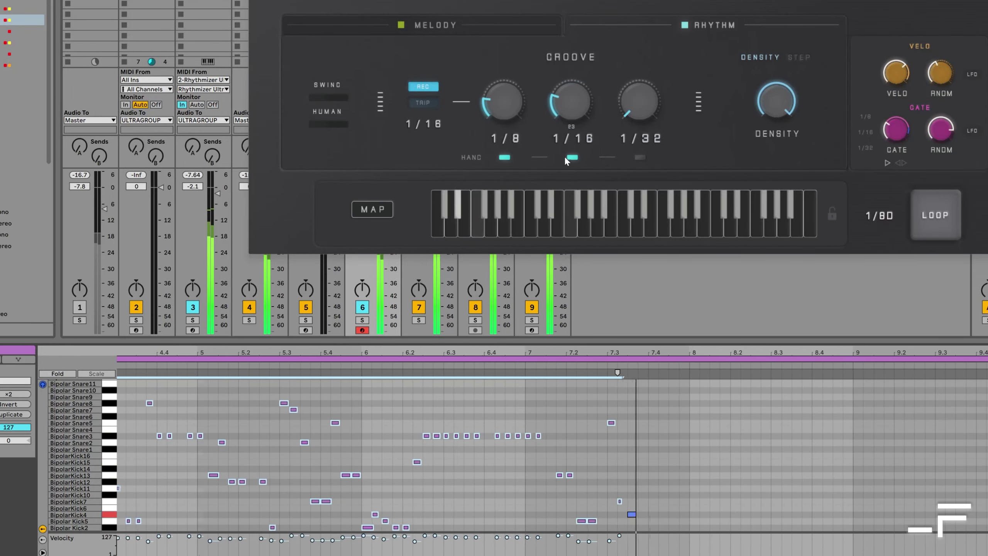
pyautogui.moveTo(567, 102); pyautogui.dragTo(559, 107)
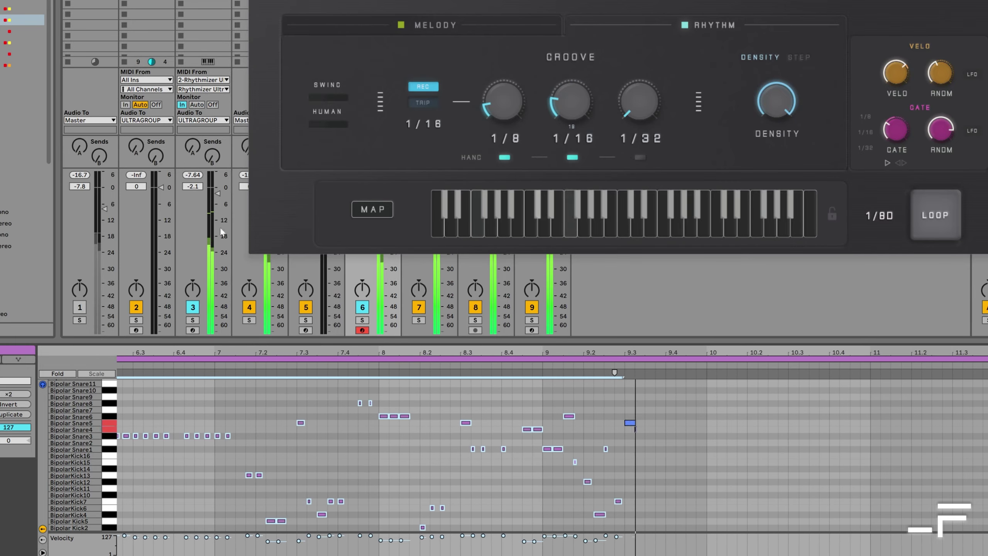
pyautogui.click(79, 307)
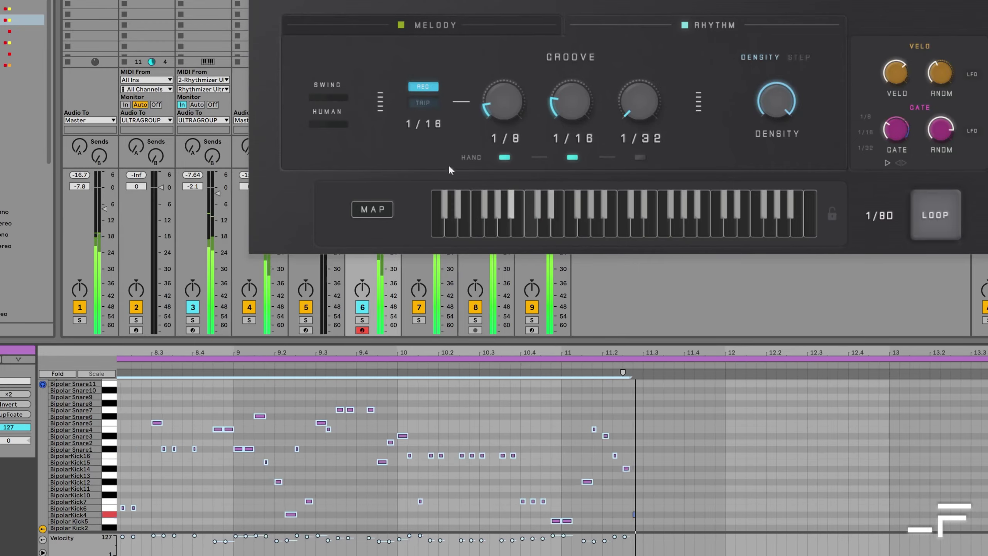
pyautogui.moveTo(578, 102); pyautogui.dragTo(577, 106)
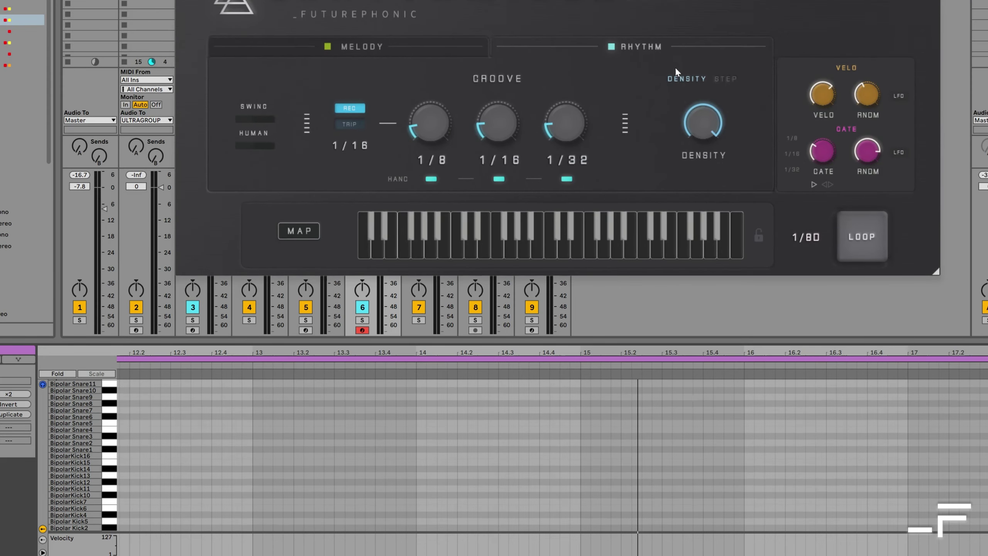
# - Restart playback of the drum clip and switch the 1/8D loop on and off repeatedly
pyautogui.press('space')
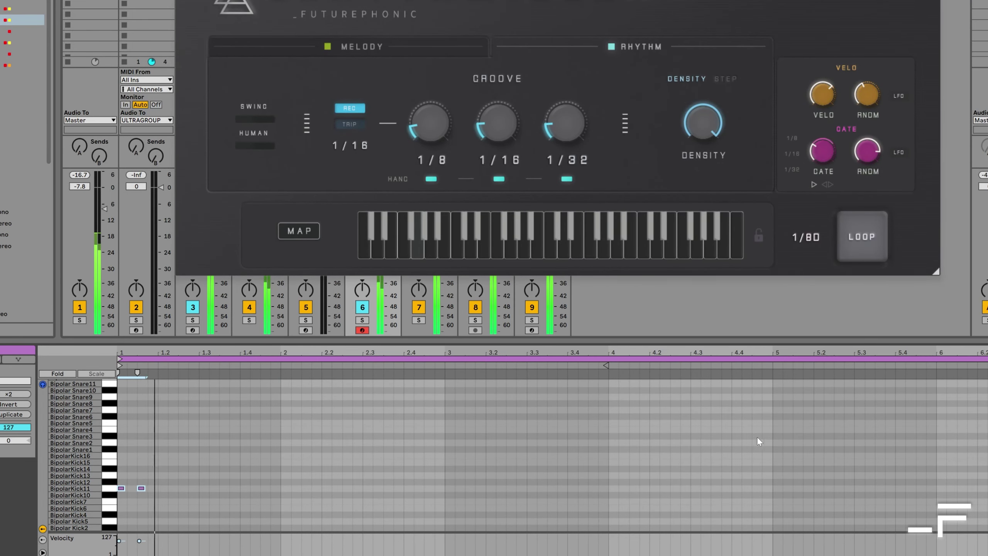
pyautogui.click(862, 238)
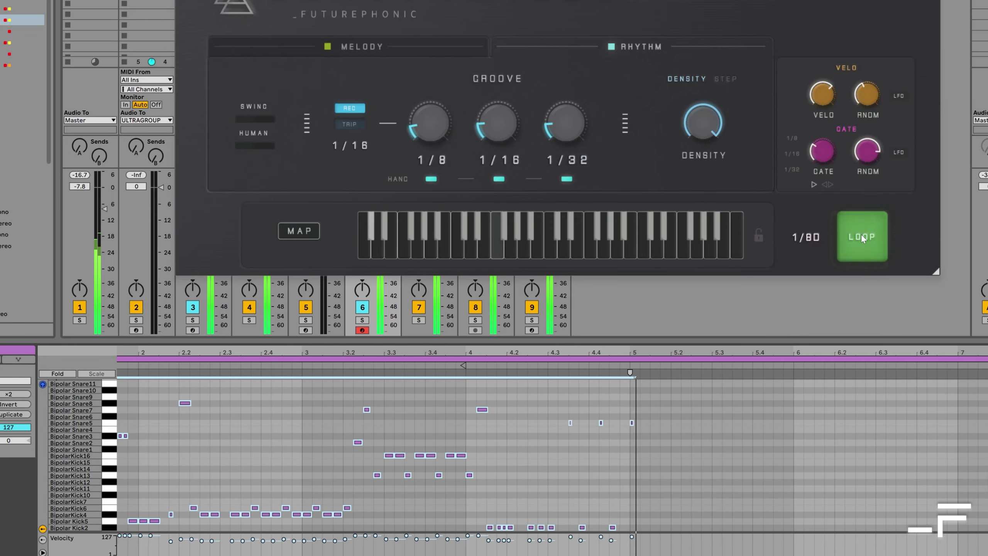
pyautogui.click(862, 237)
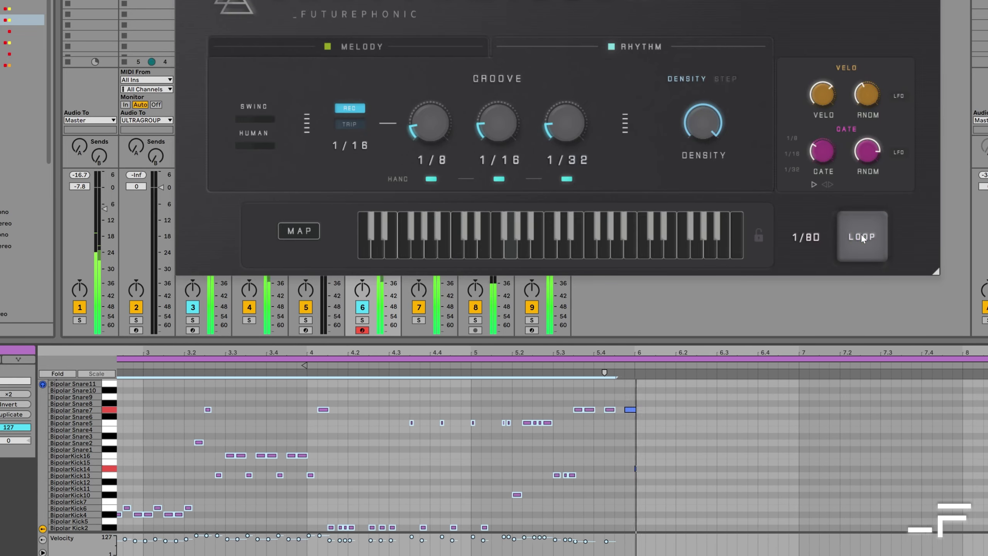
pyautogui.click(862, 238)
pyautogui.click(862, 238)
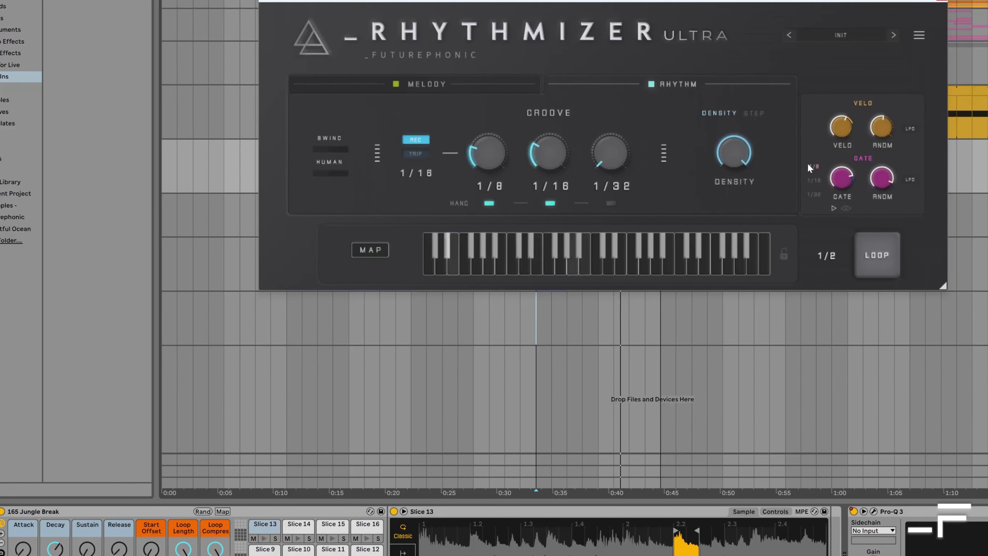
# - Switch the rhythm section from Density to Step mode
pyautogui.click(754, 113)
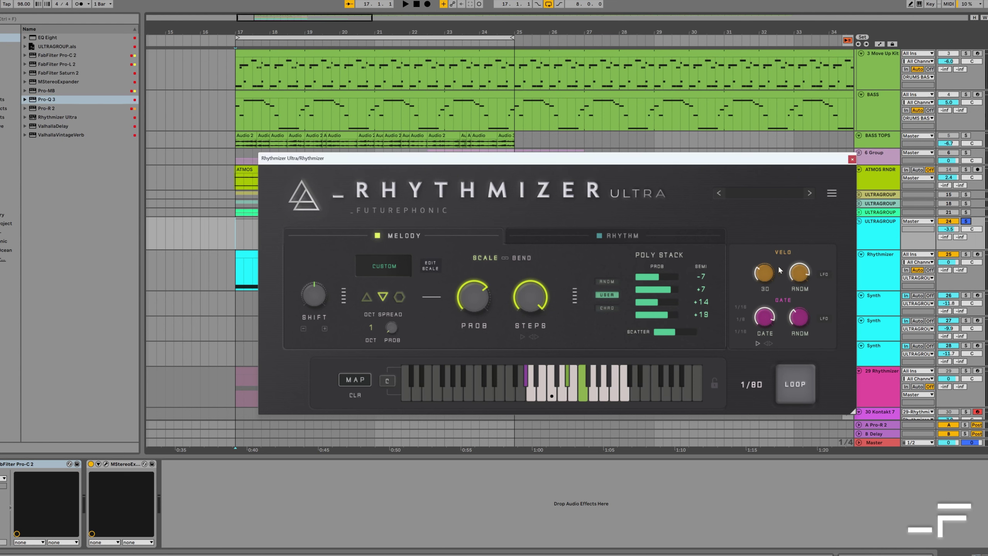
# - Play the arrangement with the ULTRAGROUP track unsoloed and close the Rhythmizer Ultra window
pyautogui.press('space')
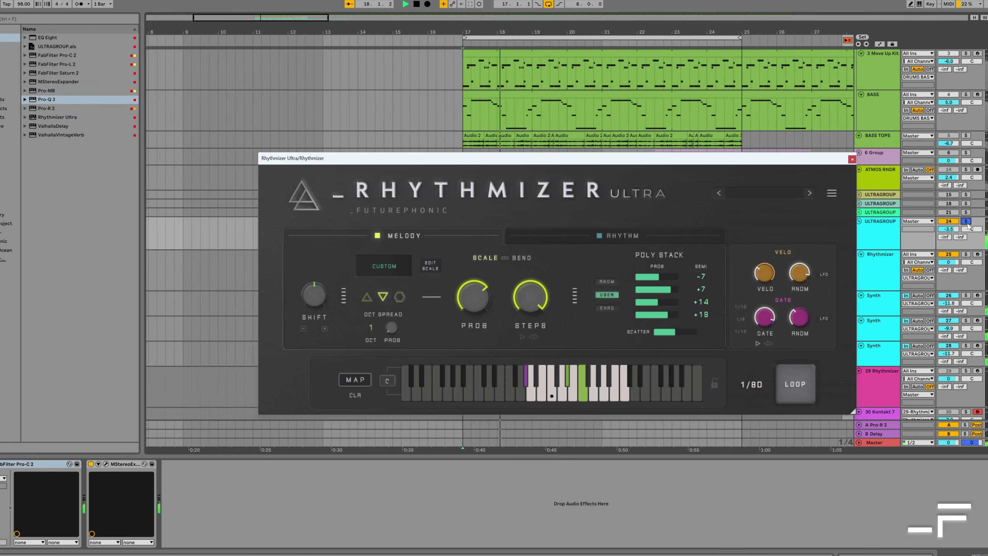
pyautogui.click(967, 221)
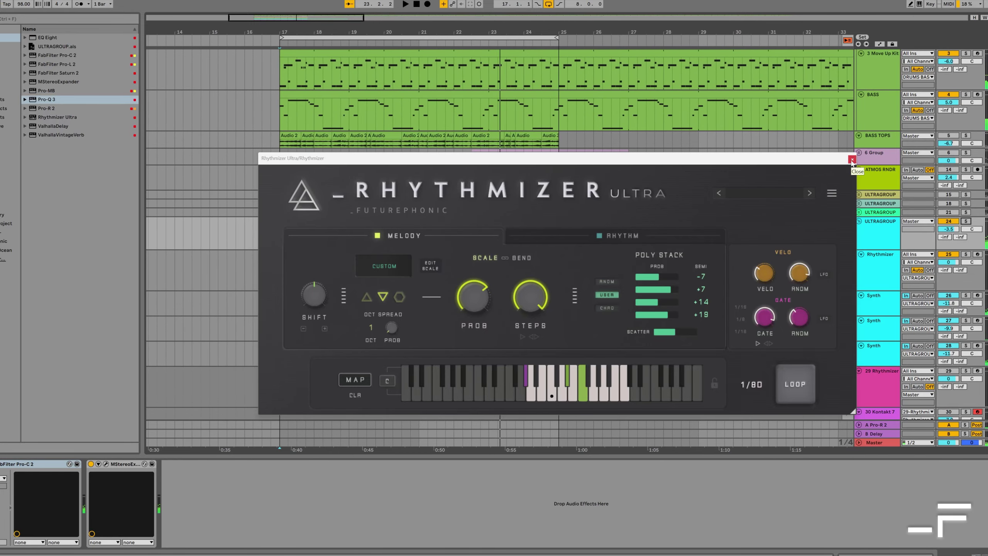
pyautogui.click(852, 160)
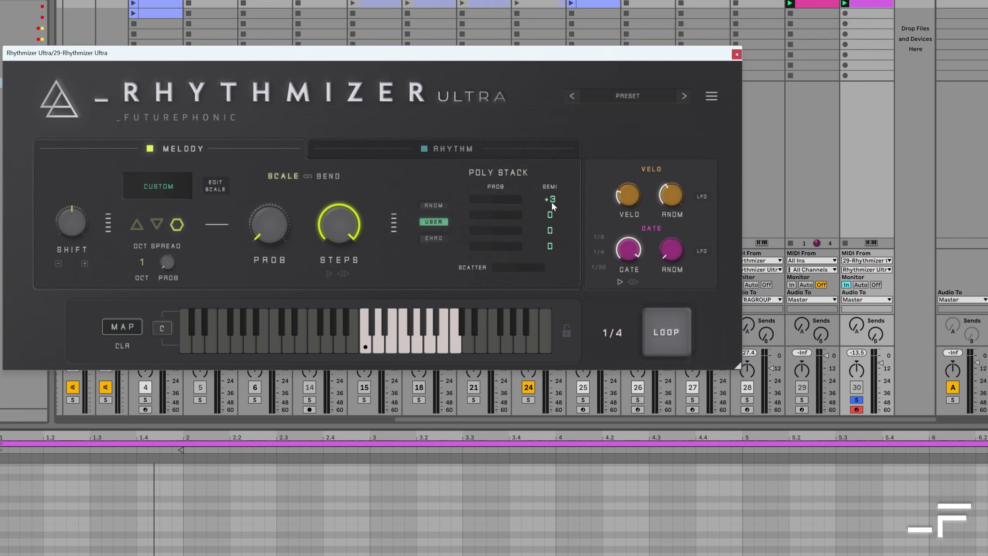
# - Set the first Poly Stack voice to +12 semitones and raise its probability
pyautogui.moveTo(552, 199); pyautogui.dragTo(555, 133)
pyautogui.moveTo(553, 102); pyautogui.dragTo(553, 92)
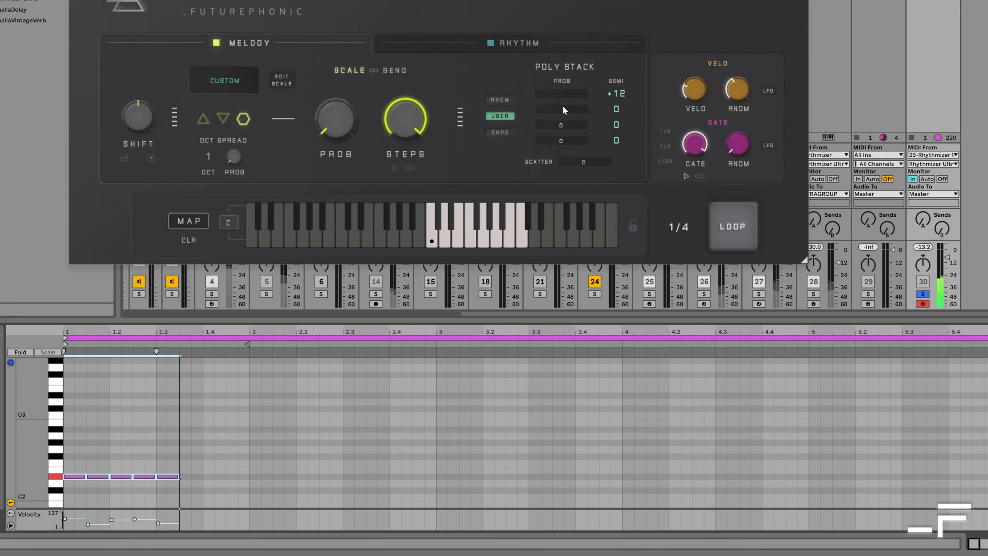
pyautogui.moveTo(564, 92); pyautogui.dragTo(572, 18)
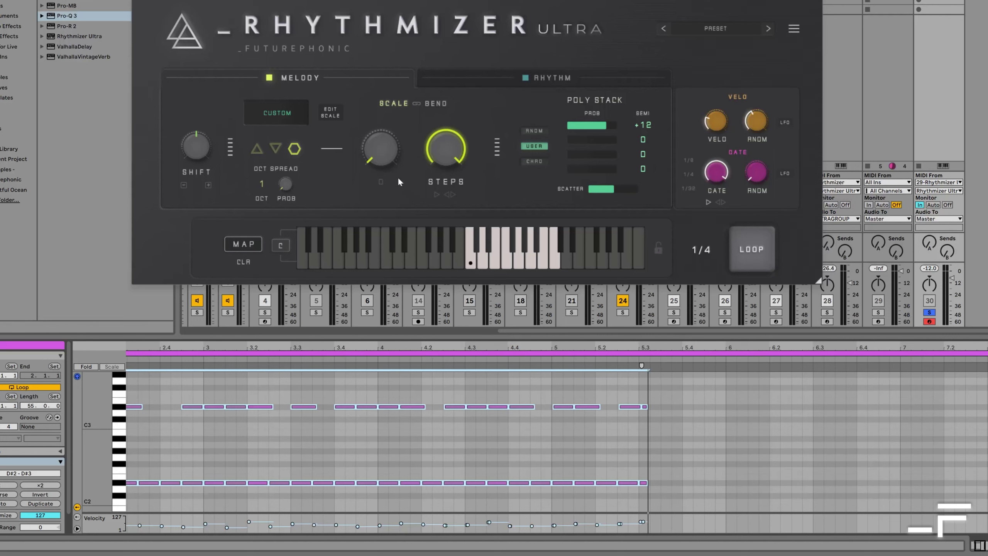
# - Add the G and D# keys to the scale keyboard and set the Scale probability to 71
pyautogui.click(520, 263)
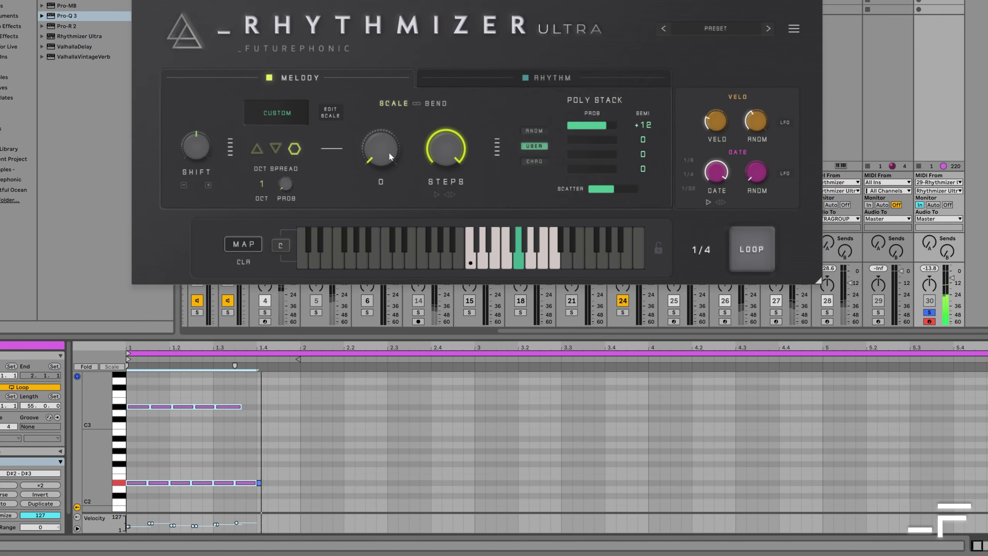
pyautogui.moveTo(389, 151); pyautogui.dragTo(375, 80)
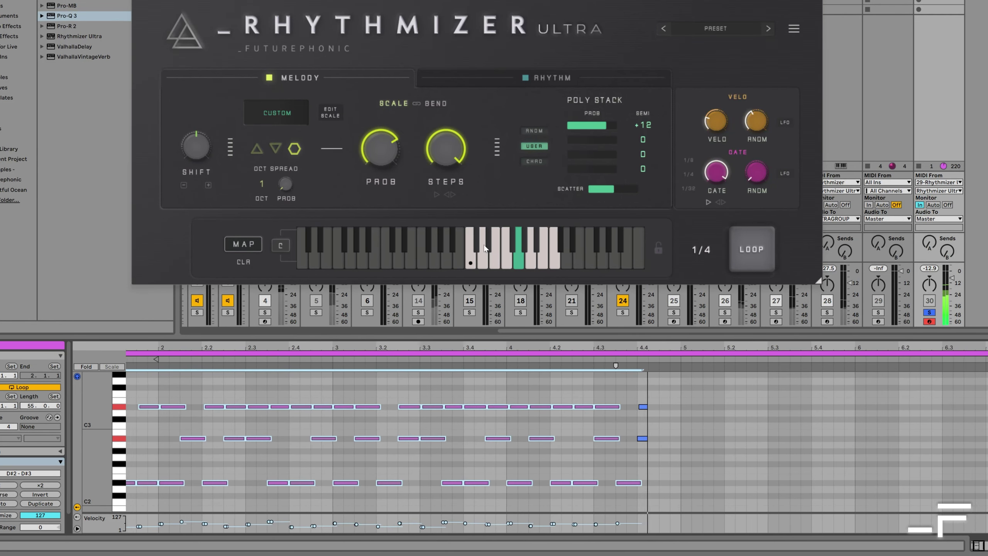
pyautogui.click(488, 244)
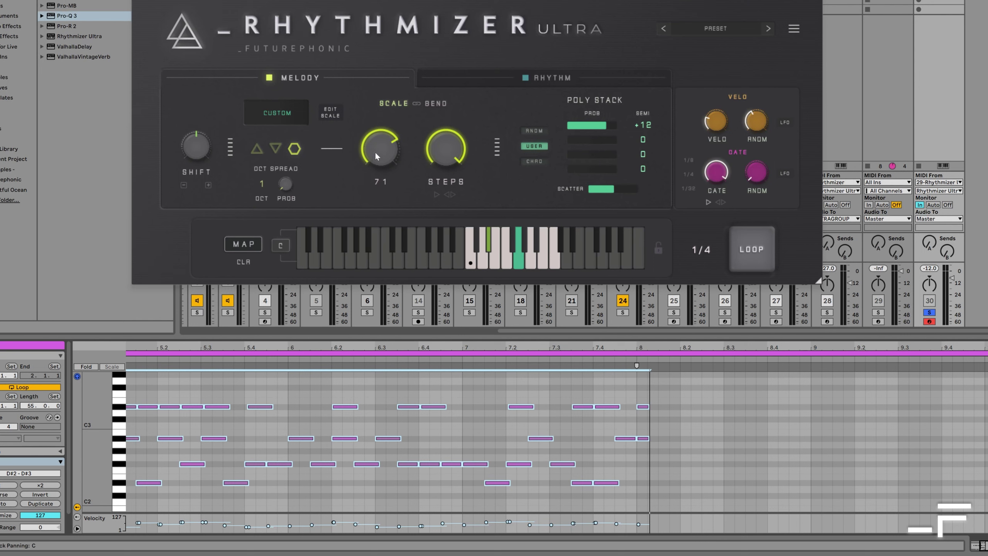
# - Toggle the Use Chosen Note As Base option for the Poly Stack
pyautogui.rightClick(632, 139)
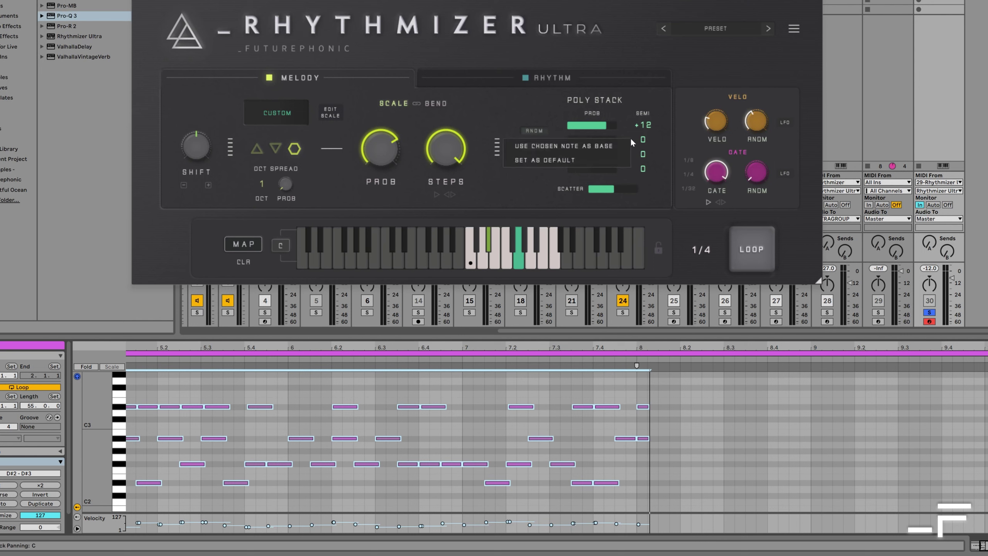
pyautogui.click(613, 146)
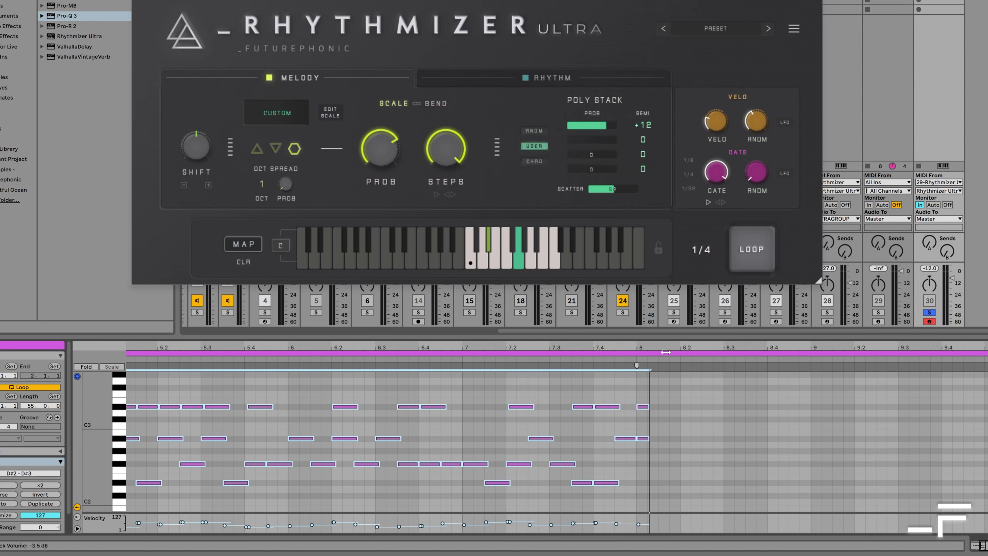
# - Delete the recorded notes from the MIDI clip and record a new take of the generated melody from the start
pyautogui.press('Delete')
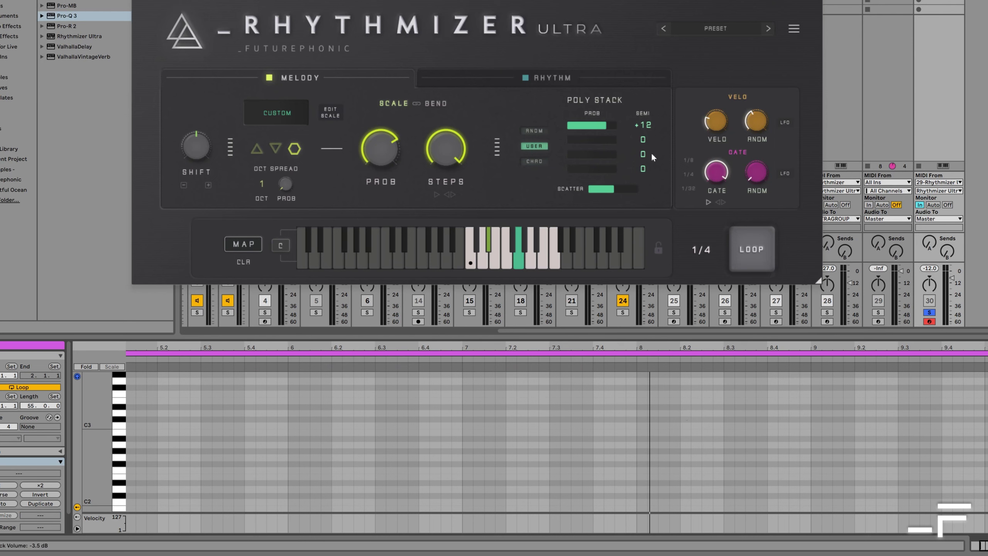
pyautogui.moveTo(357, 128)
pyautogui.press('space')
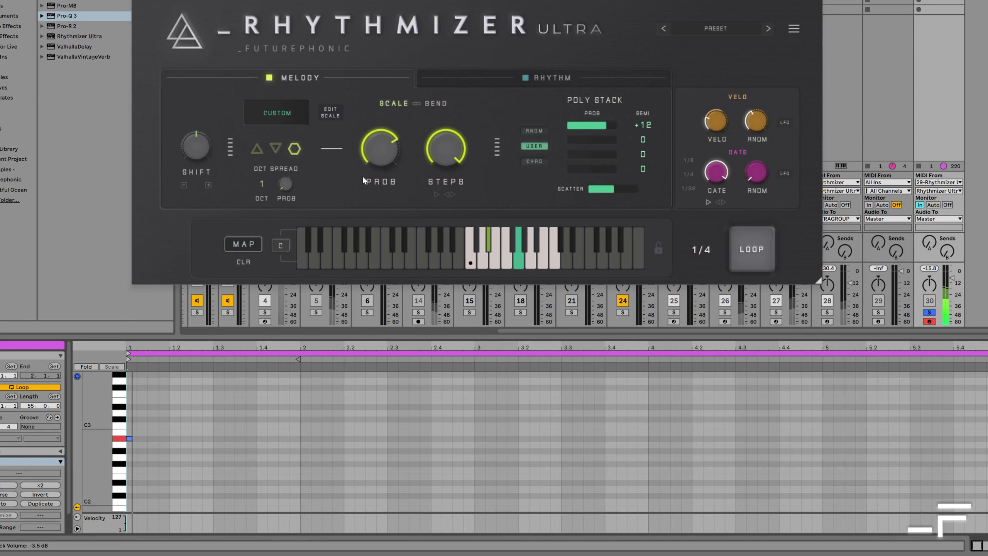
pyautogui.moveTo(353, 343); pyautogui.dragTo(354, 347)
pyautogui.moveTo(97, 416); pyautogui.dragTo(82, 435)
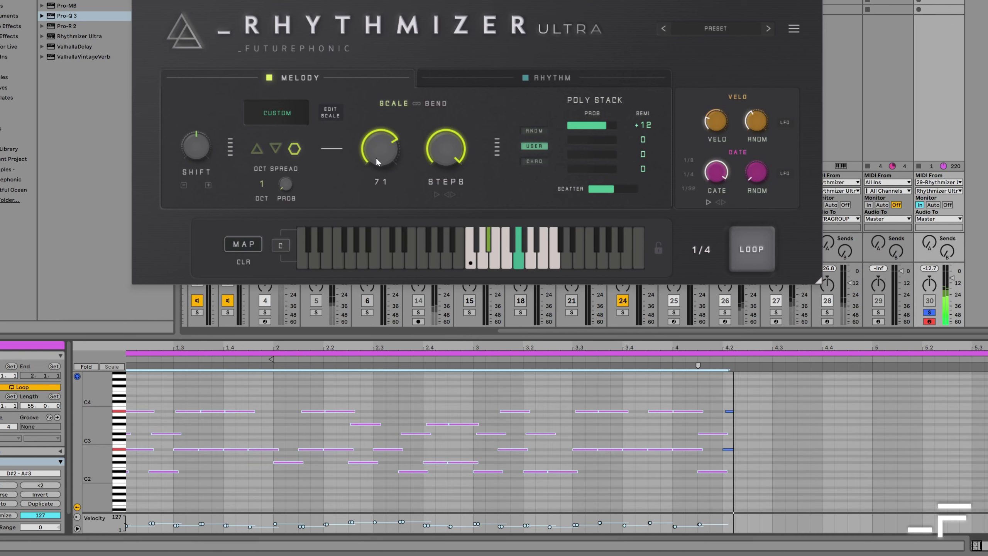
# - Set the second Poly Stack voice to -12 semitones and adjust its probability to around half during the recording
pyautogui.moveTo(643, 139); pyautogui.dragTo(662, 269)
pyautogui.moveTo(595, 117); pyautogui.dragTo(596, 54)
pyautogui.click(659, 385)
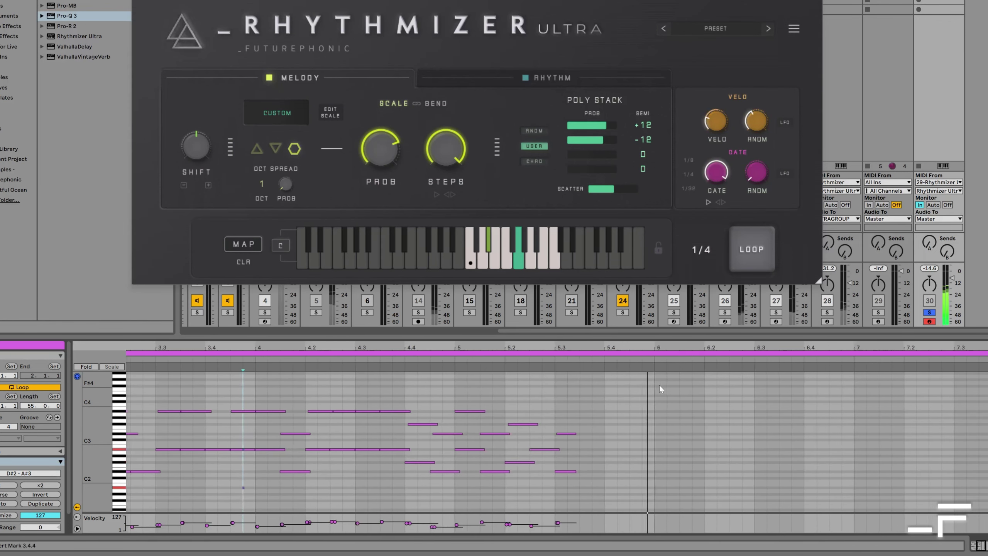
pyautogui.moveTo(659, 384); pyautogui.dragTo(675, 424)
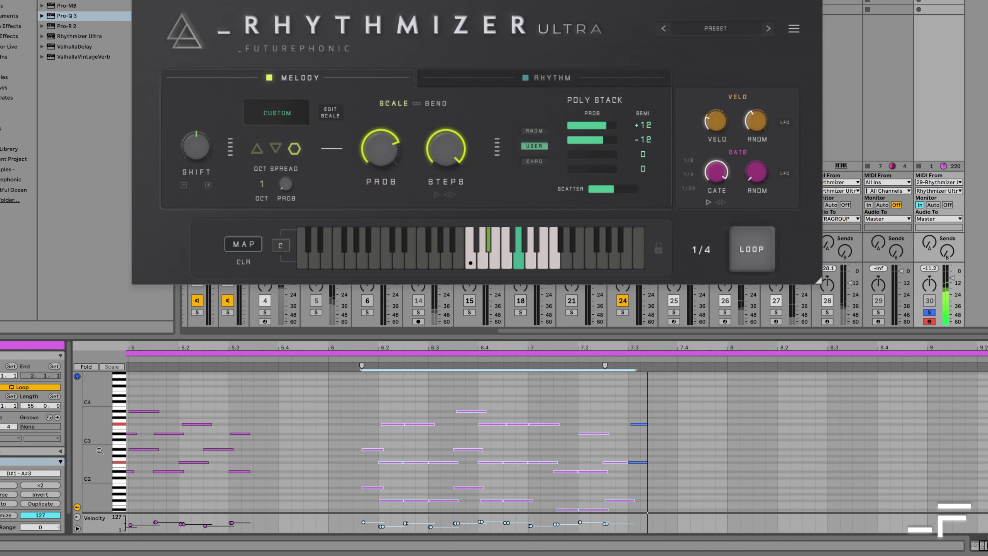
pyautogui.moveTo(588, 149); pyautogui.dragTo(589, 163)
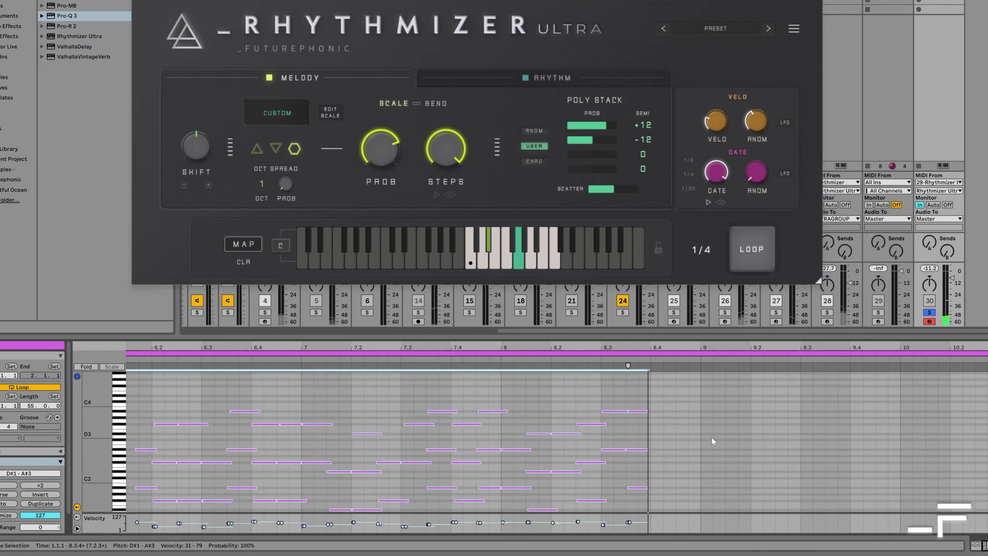
# - Clear the recorded notes, then set the first Poly Stack voice to +7 semitones and the second voice's probability to zero
pyautogui.press('Delete')
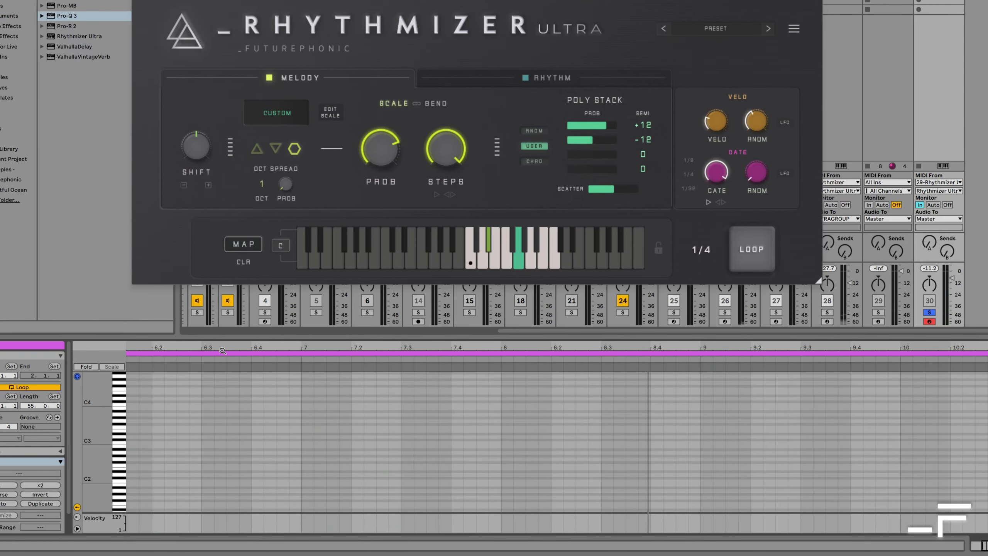
pyautogui.moveTo(222, 351); pyautogui.dragTo(210, 345)
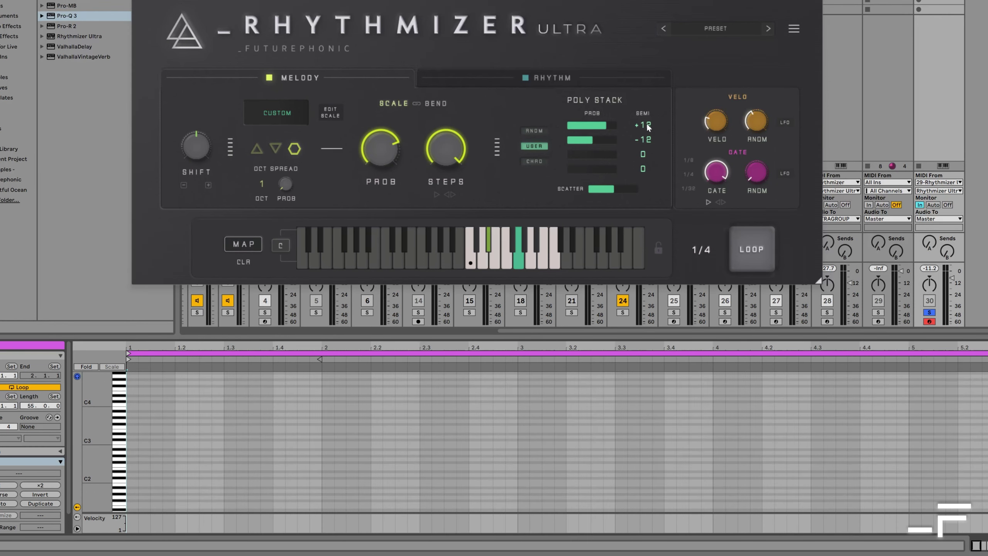
pyautogui.moveTo(648, 128); pyautogui.dragTo(644, 181)
pyautogui.moveTo(591, 139); pyautogui.dragTo(516, 199)
# - Record another take from the start of the clip and slightly raise the Scale probability during playback
pyautogui.press('space')
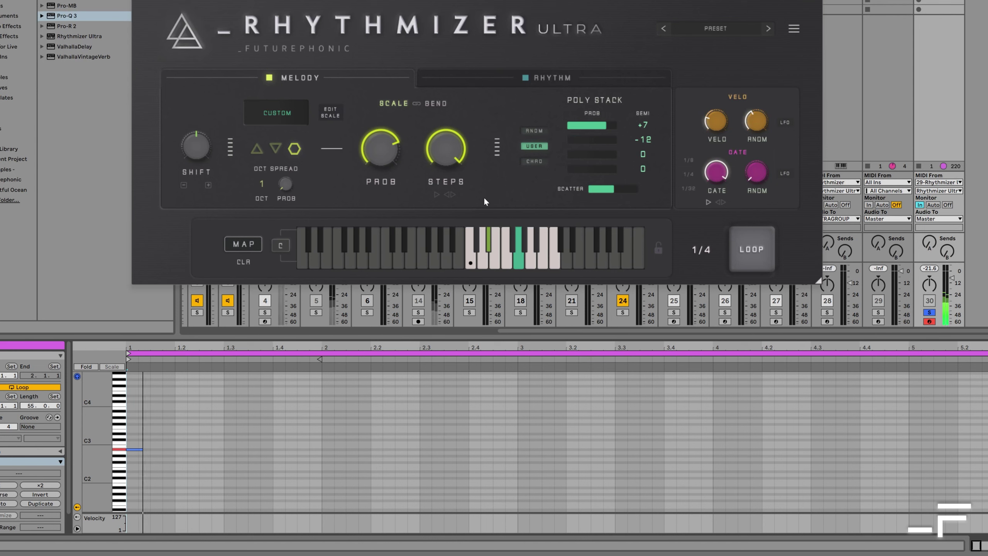
pyautogui.moveTo(376, 154); pyautogui.dragTo(377, 151)
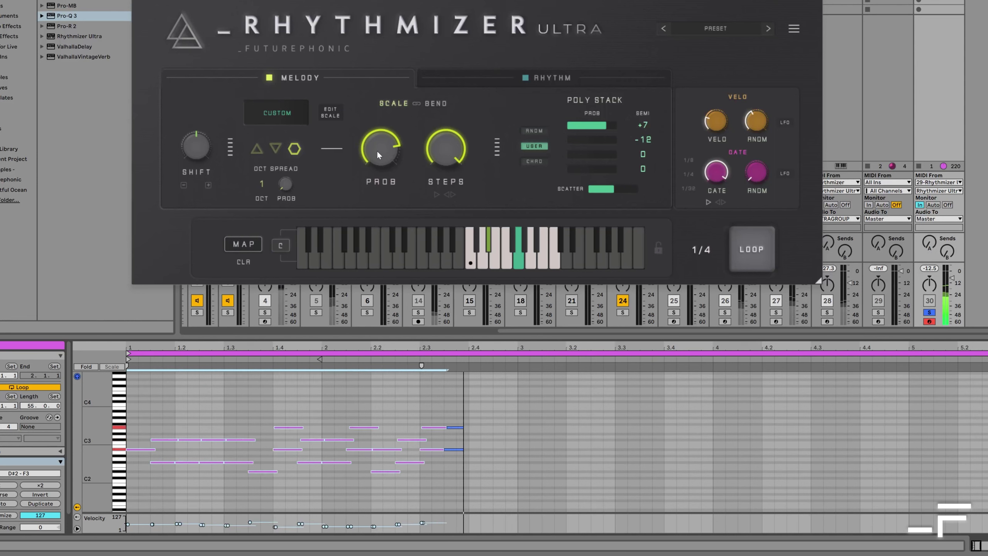